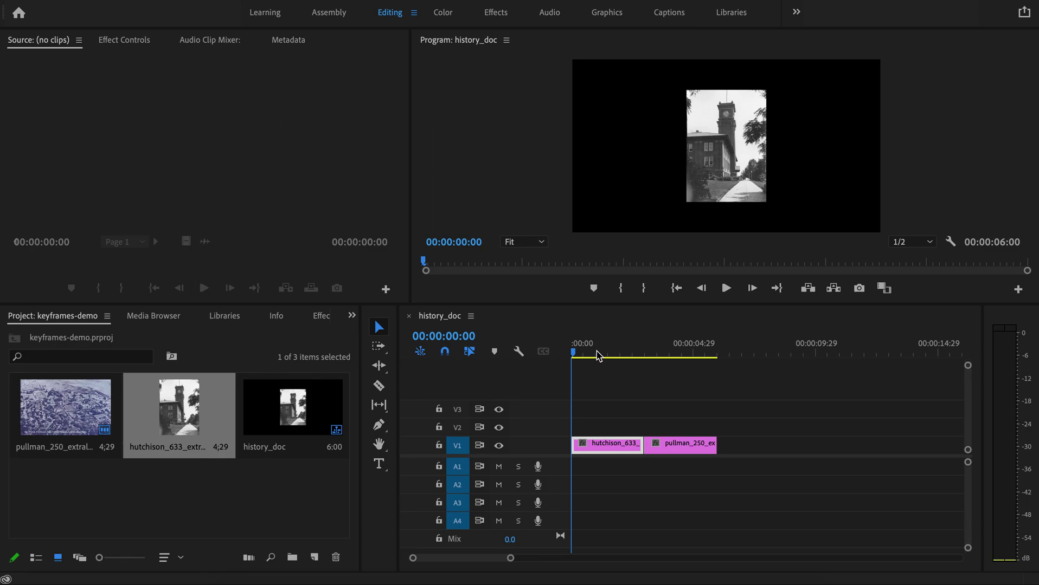
Park the playhead on the hutchison_633 clip and show its Motion settings in Effect Controls
{"action": "left_click", "coordinate": [629, 362]}
{"action": "mouse_move", "coordinate": [575, 354]}
{"action": "left_mouse_down"}
{"action": "mouse_move", "coordinate": [673, 355]}
{"action": "mouse_move", "coordinate": [573, 353]}
{"action": "left_mouse_up"}
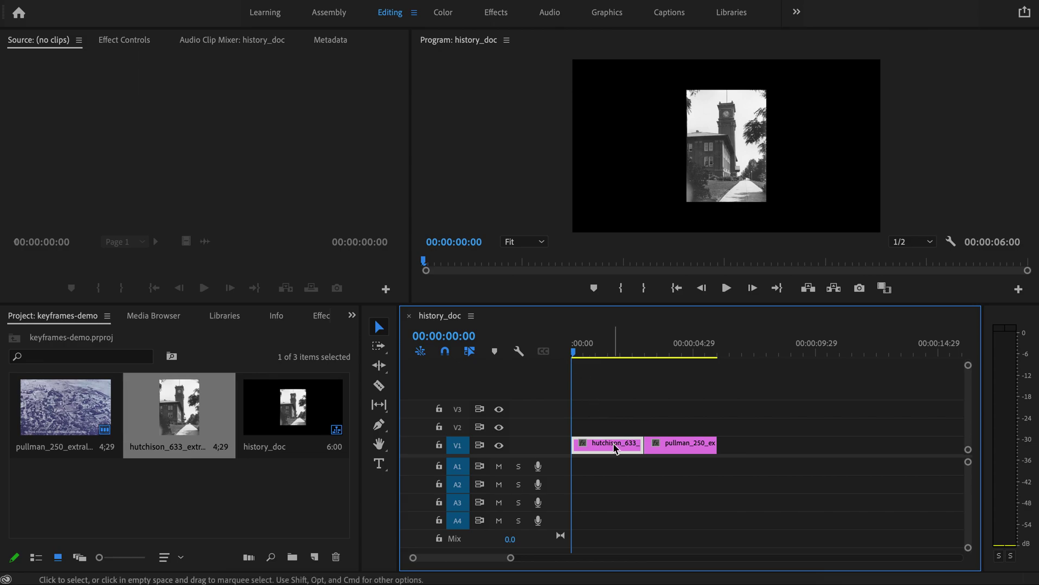
{"action": "left_click_drag", "start_coordinate": [574, 355], "coordinate": [587, 355]}
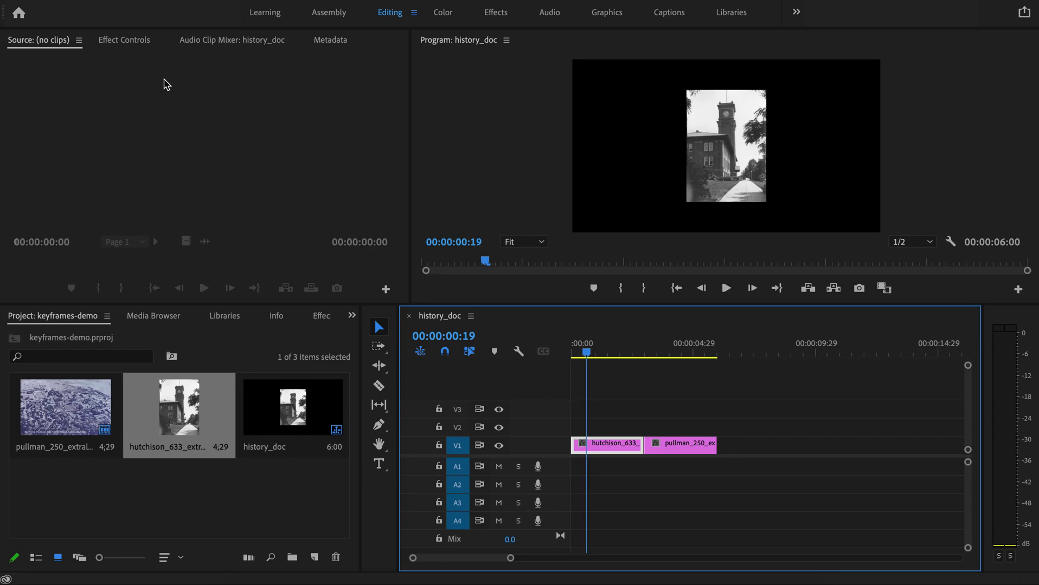
{"action": "left_click", "coordinate": [124, 40]}
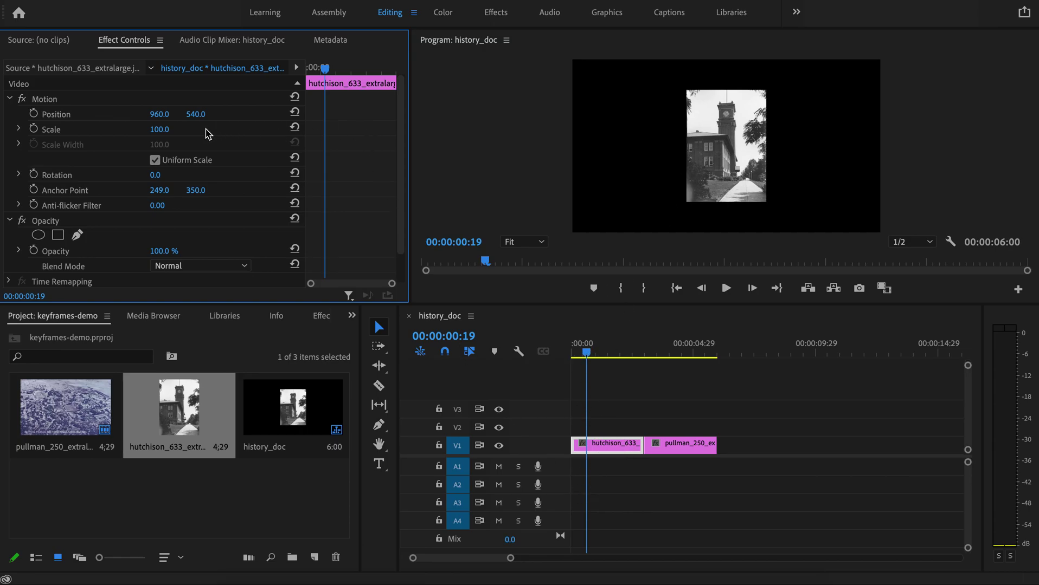
Scale the hutchison still to 387.0 and set its Position to 965.0, -266.0
{"action": "left_click_drag", "start_coordinate": [163, 129], "coordinate": [319, 129]}
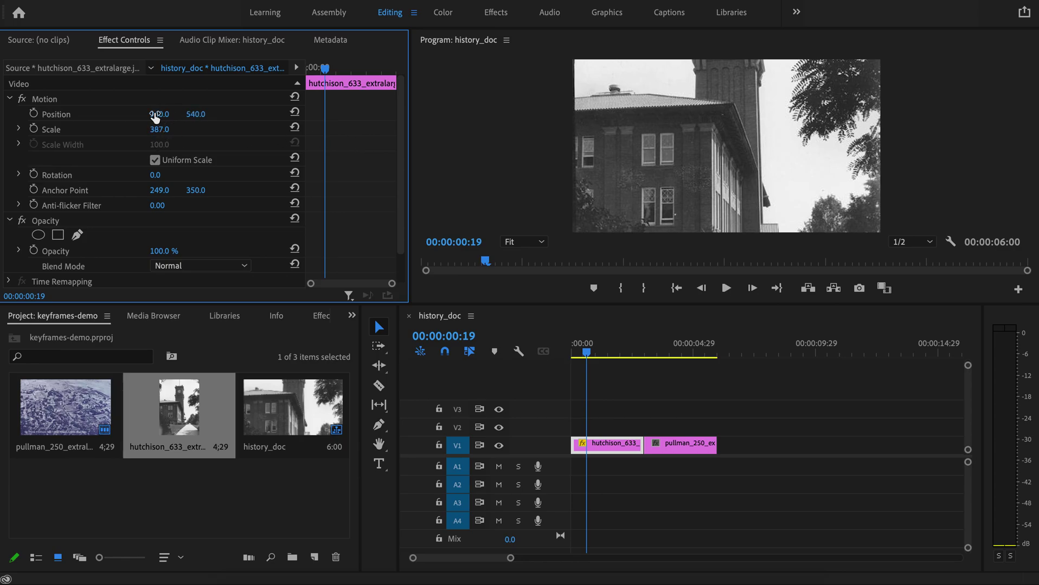
{"action": "mouse_move", "coordinate": [157, 114]}
{"action": "left_mouse_down"}
{"action": "mouse_move", "coordinate": [177, 115]}
{"action": "mouse_move", "coordinate": [161, 114]}
{"action": "left_mouse_up"}
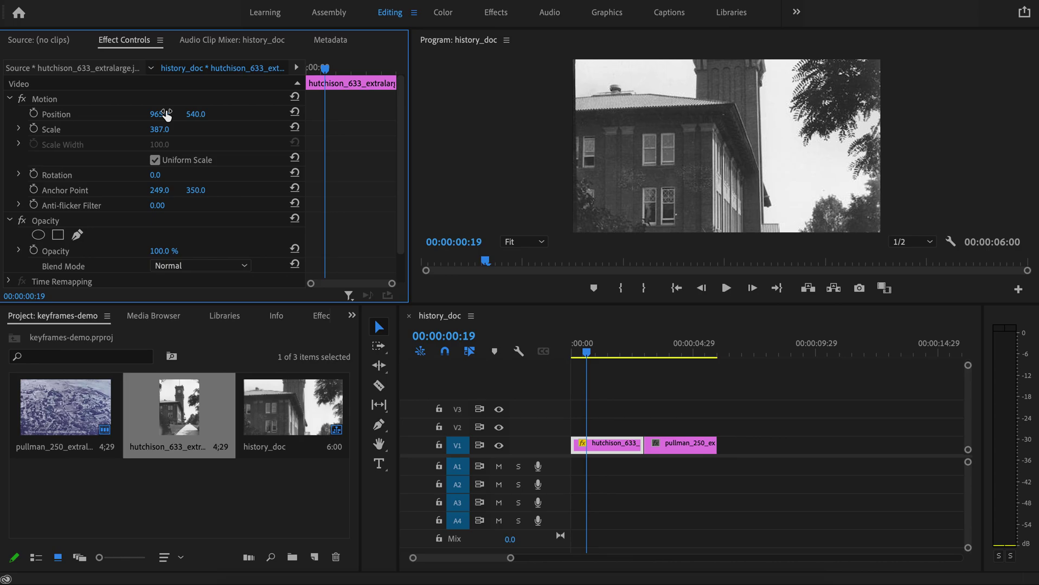
{"action": "mouse_move", "coordinate": [196, 114]}
{"action": "left_mouse_down"}
{"action": "mouse_move", "coordinate": [182, 114]}
{"action": "mouse_move", "coordinate": [203, 115]}
{"action": "left_mouse_up"}
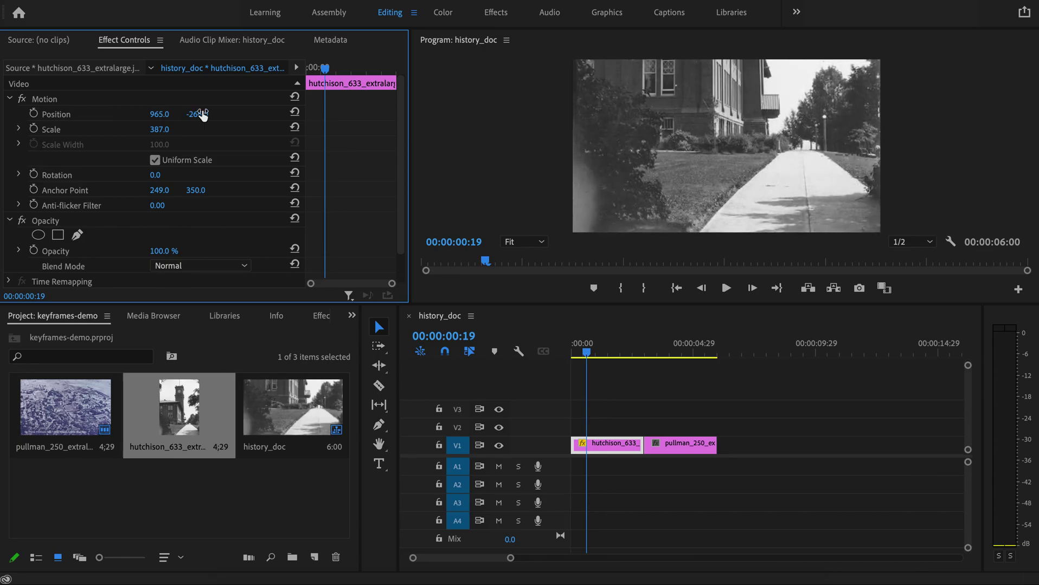
Preview from 00:00:00:00, then set the first Position keyframe there at 965.0, -266.0
{"action": "left_click_drag", "start_coordinate": [587, 352], "coordinate": [568, 353]}
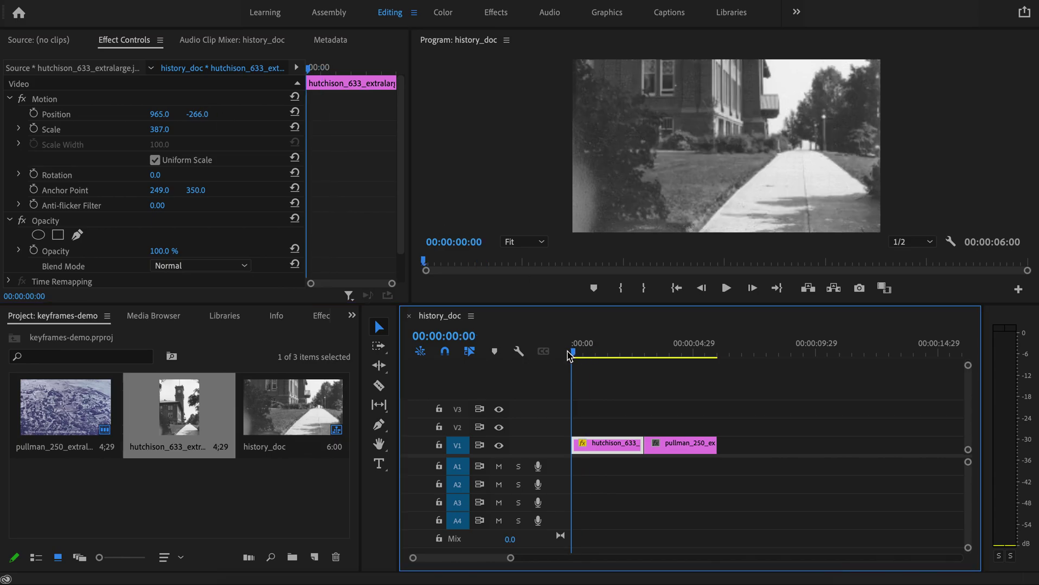
{"action": "key", "text": "space"}
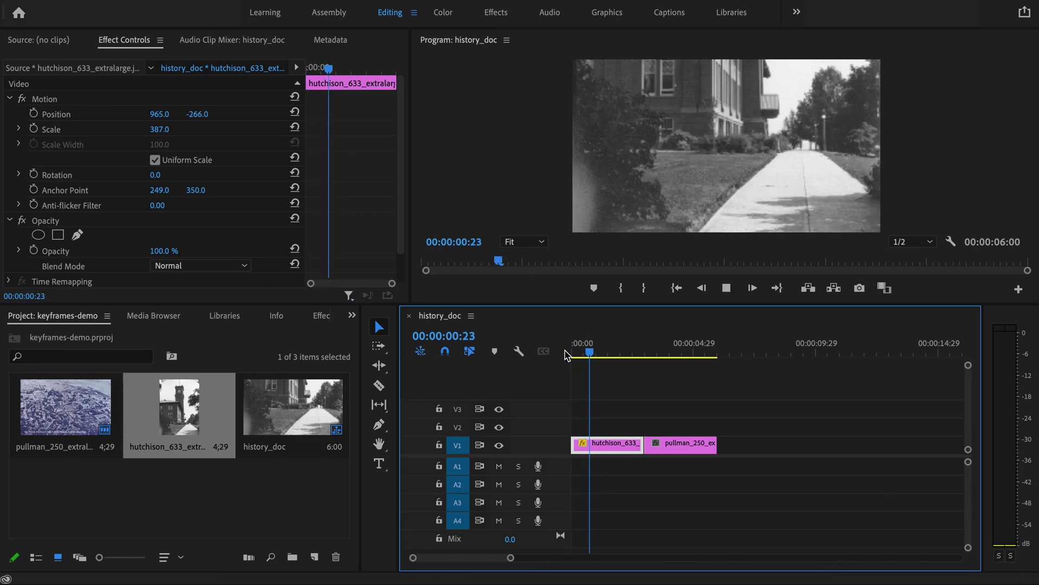
{"action": "key", "text": "space"}
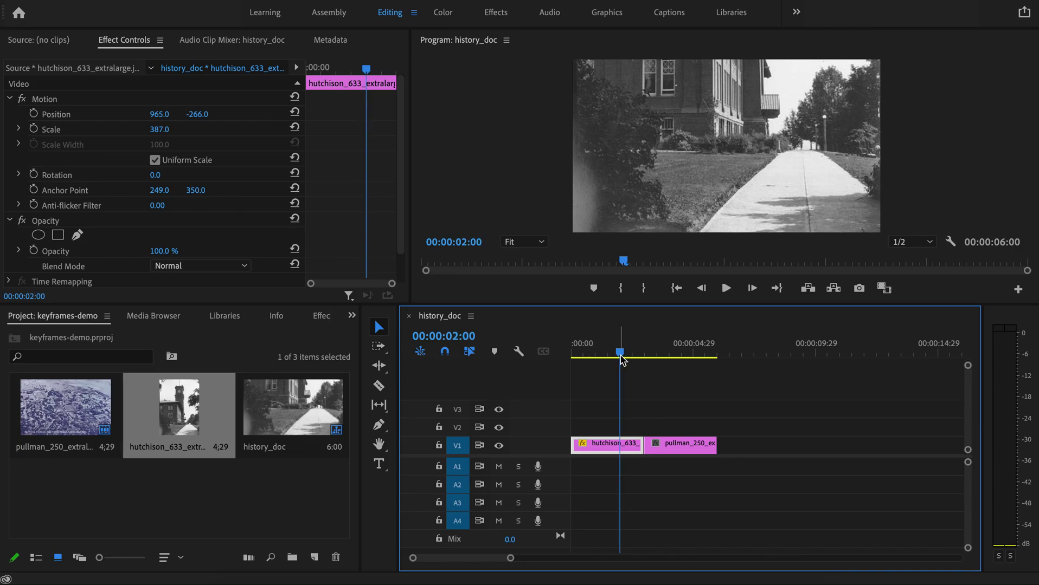
{"action": "left_click_drag", "start_coordinate": [620, 353], "coordinate": [568, 355]}
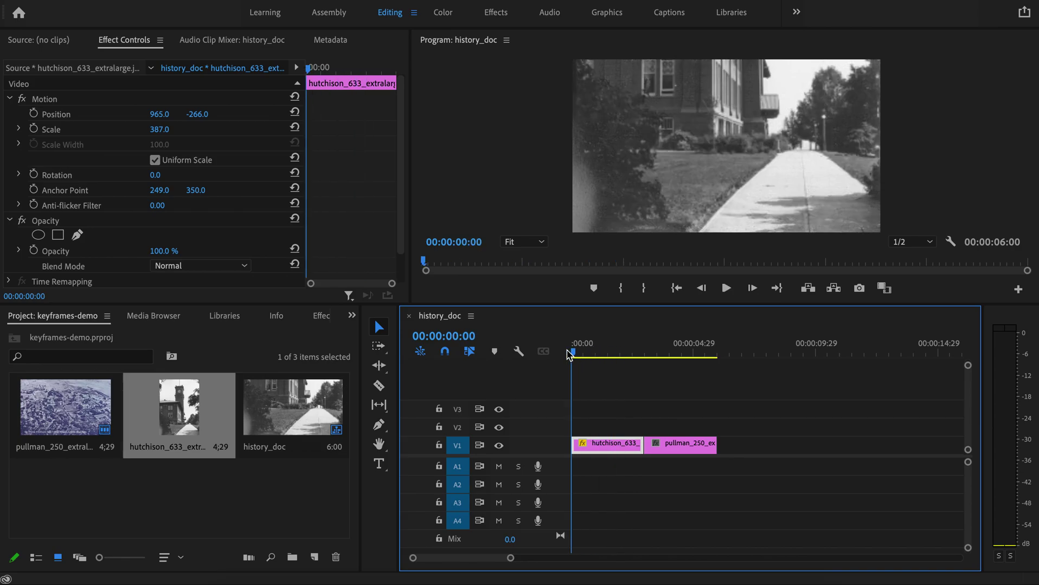
{"action": "left_click", "coordinate": [34, 114]}
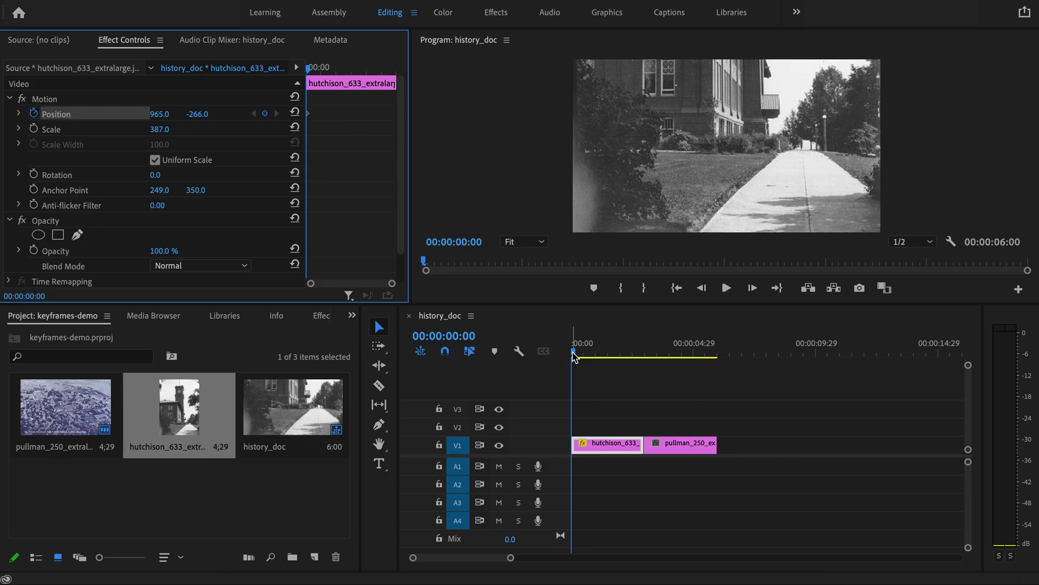
Add a second Position keyframe at 00:00:02:16 and check both keyframes
{"action": "left_click_drag", "start_coordinate": [574, 358], "coordinate": [645, 355]}
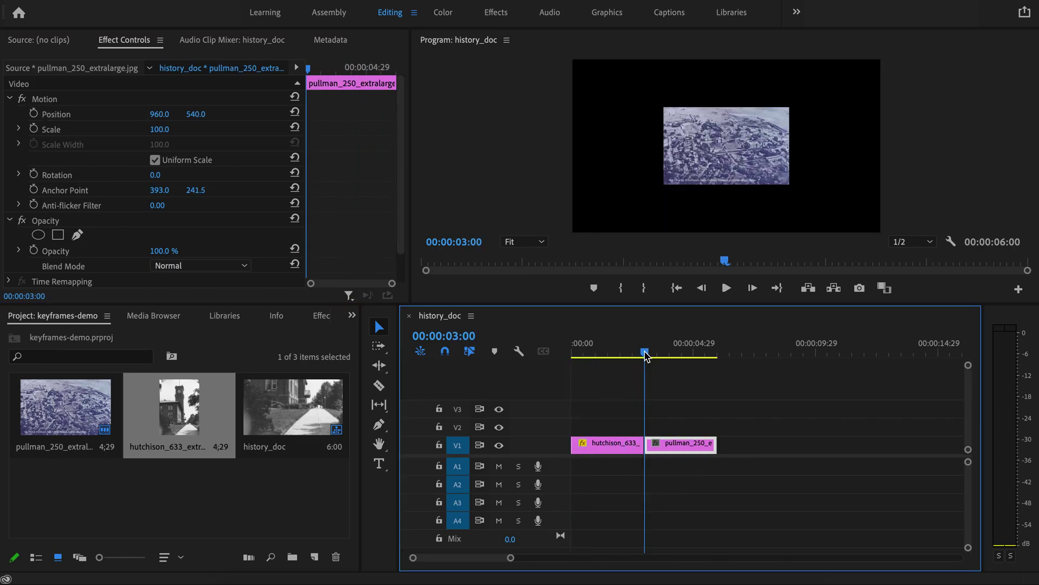
{"action": "key", "text": "Left"}
{"action": "key", "text": "Left"}
{"action": "key", "text": "Left"}
{"action": "key", "text": "Left"}
{"action": "key", "text": "Left"}
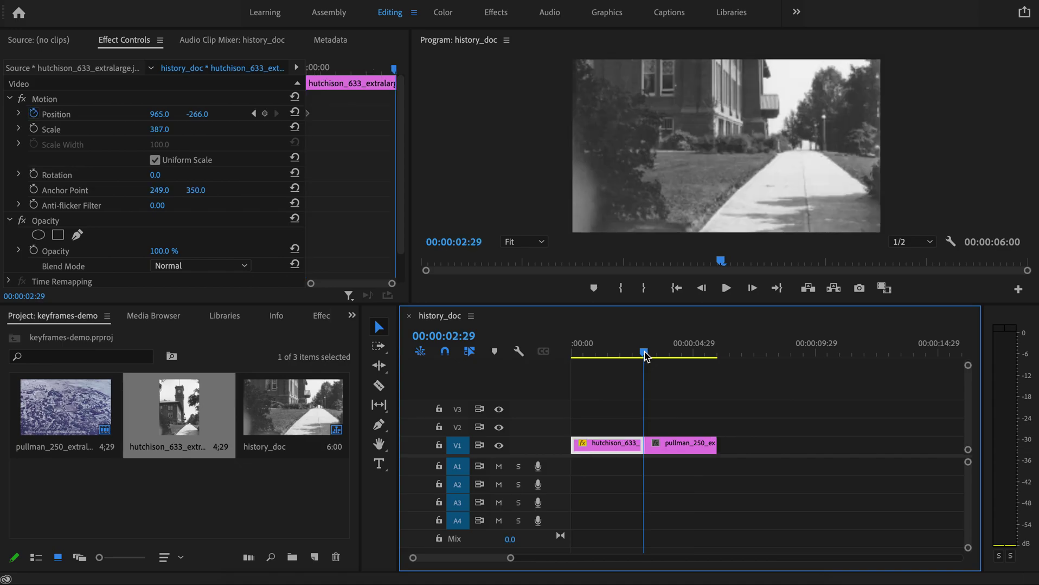
{"action": "key", "text": "Left"}
{"action": "key", "text": "Left"}
{"action": "key", "text": "Left"}
{"action": "key", "text": "Left"}
{"action": "key", "text": "Left"}
{"action": "key", "text": "Left"}
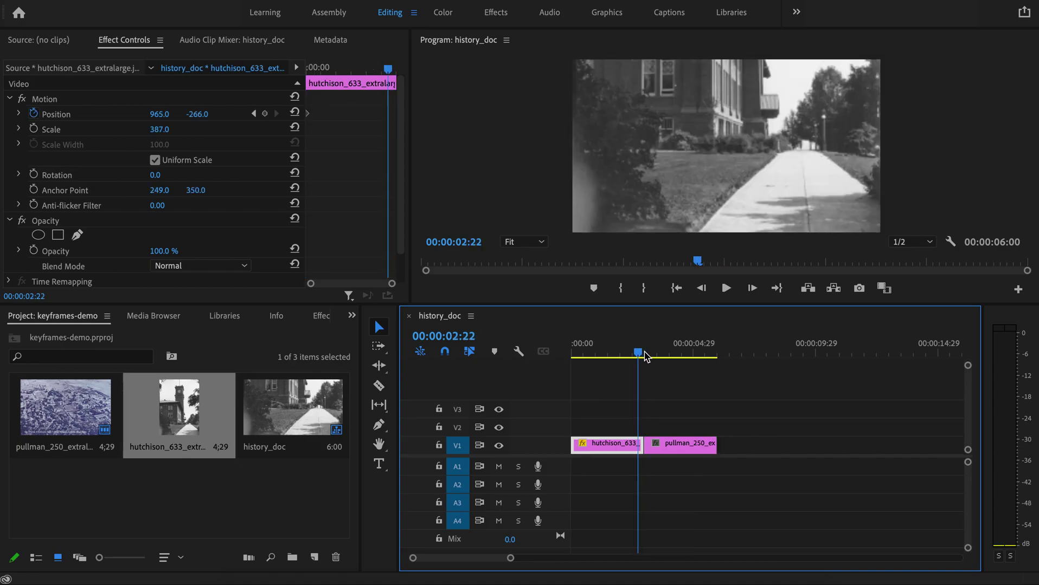
{"action": "key", "text": "Left"}
{"action": "key", "text": "Left"}
{"action": "key", "text": "Left"}
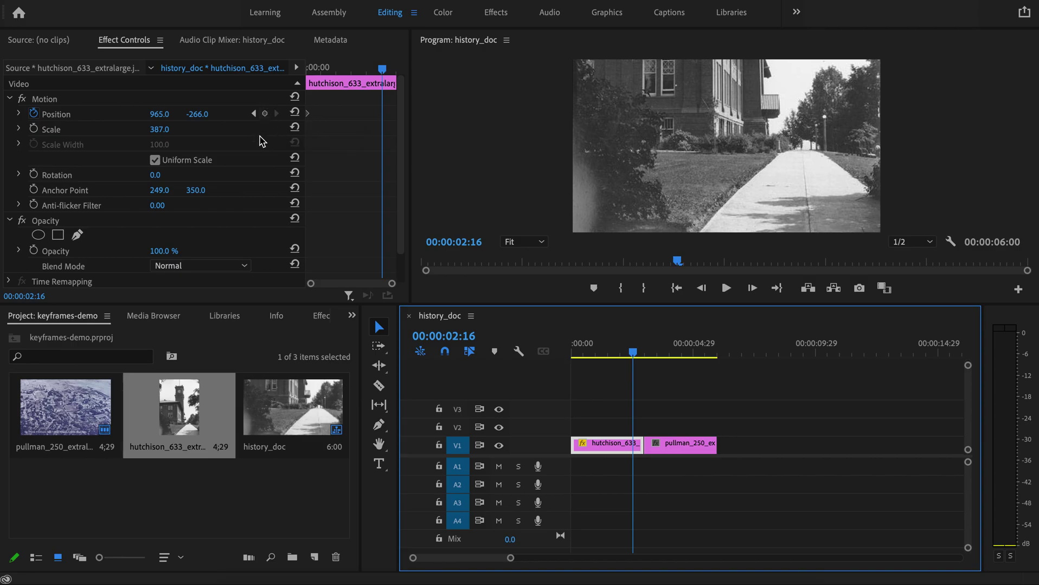
{"action": "left_click", "coordinate": [265, 113]}
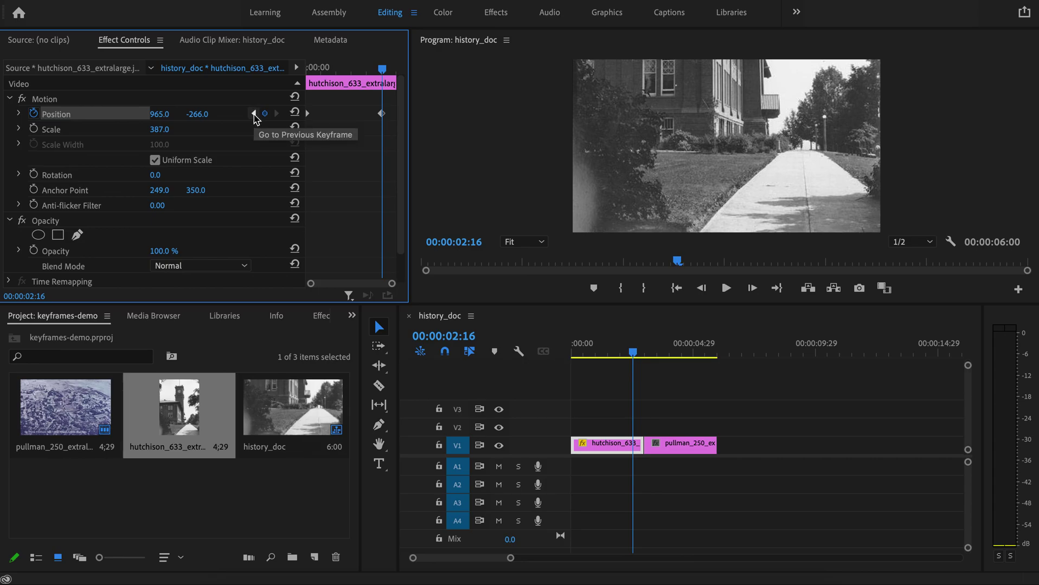
{"action": "left_click", "coordinate": [254, 113]}
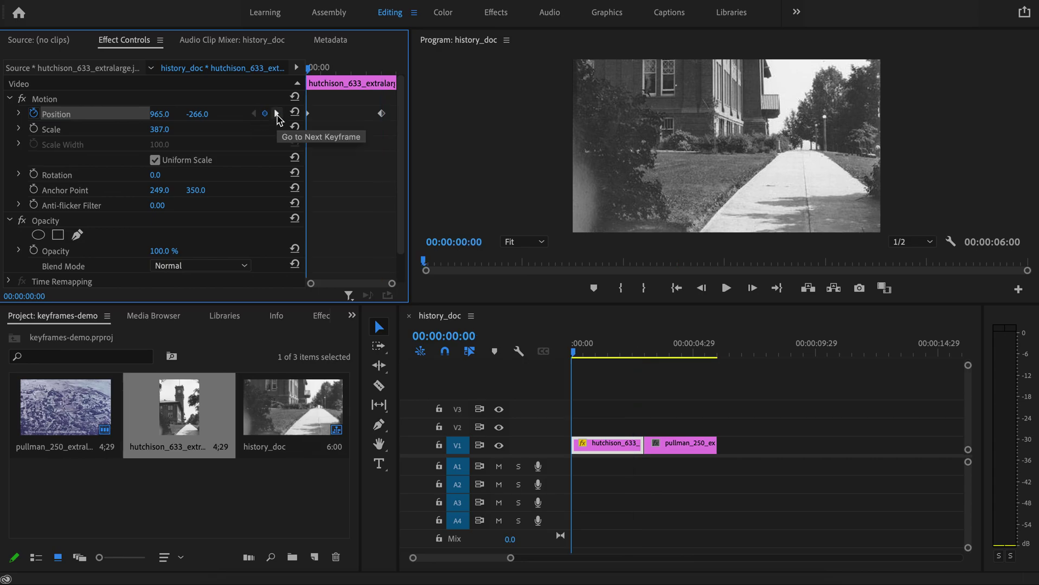
{"action": "left_click", "coordinate": [277, 114]}
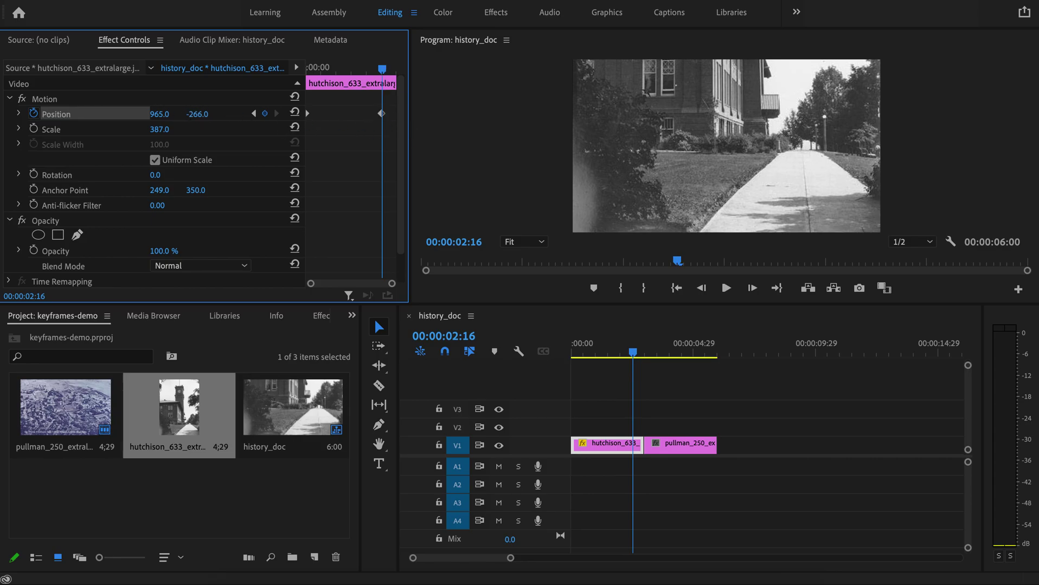
Set the 00:00:02:16 keyframe's Position Y to 1193.0 and return the playhead to the start
{"action": "mouse_move", "coordinate": [197, 114]}
{"action": "left_mouse_down"}
{"action": "mouse_move", "coordinate": [472, 114]}
{"action": "mouse_move", "coordinate": [203, 115]}
{"action": "left_mouse_up"}
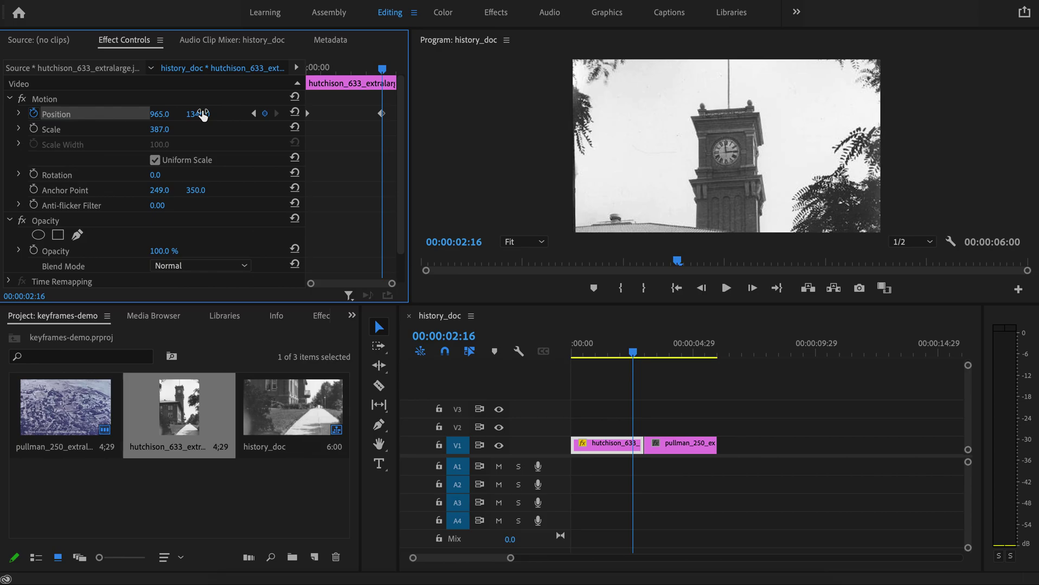
{"action": "left_click", "coordinate": [203, 115]}
{"action": "type", "text": "1262"}
{"action": "key", "text": "Return"}
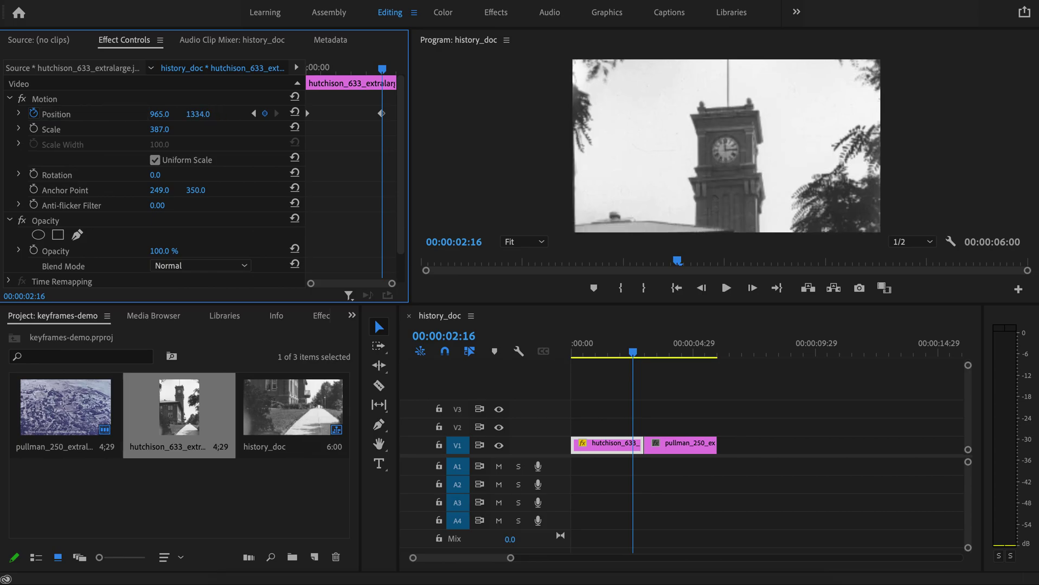
{"action": "left_click_drag", "start_coordinate": [198, 114], "coordinate": [163, 115]}
{"action": "left_click", "coordinate": [531, 348]}
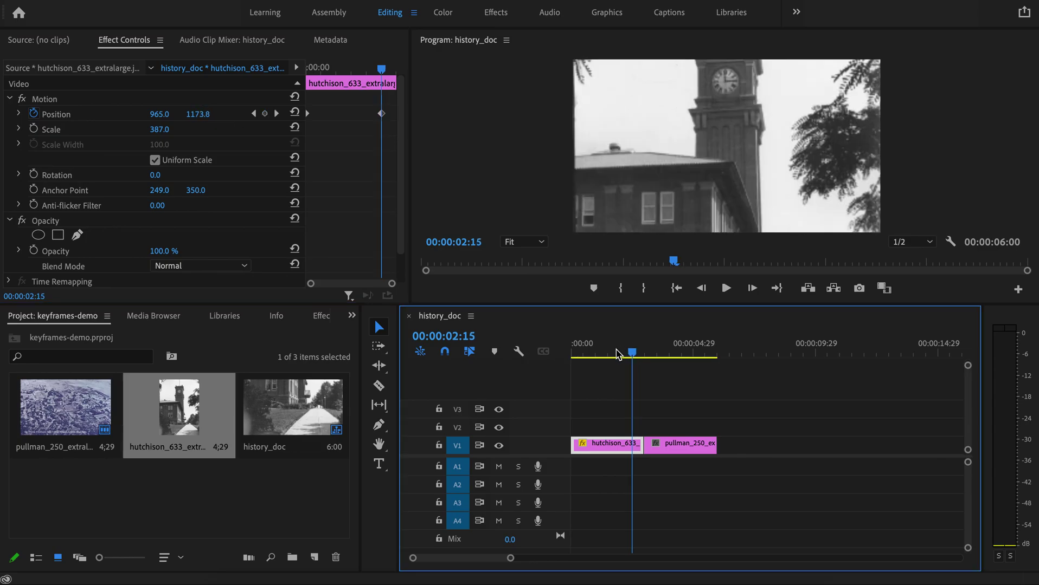
{"action": "key", "text": "Home"}
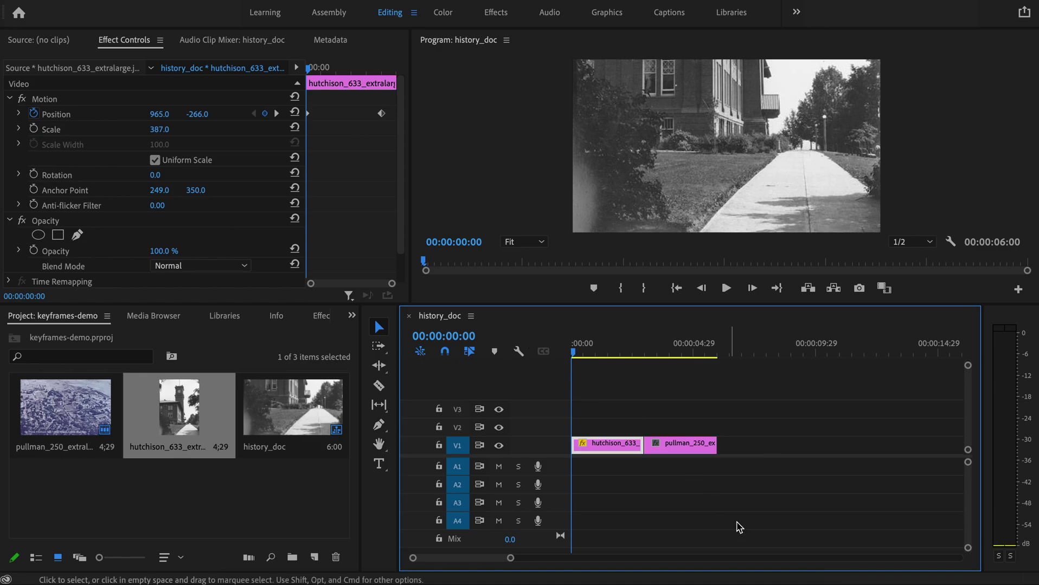
{"action": "key", "text": "space"}
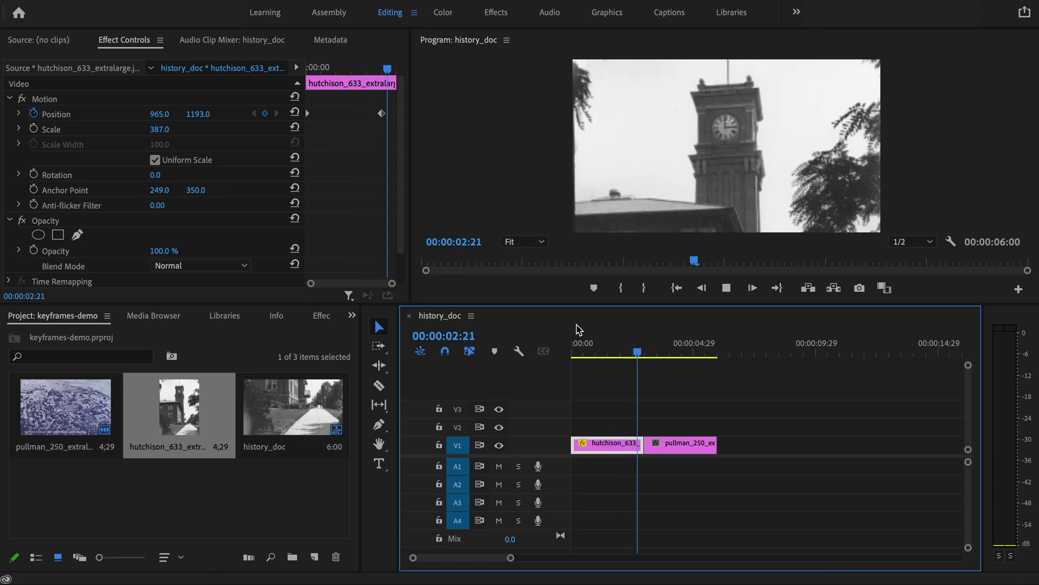
{"action": "key", "text": "space"}
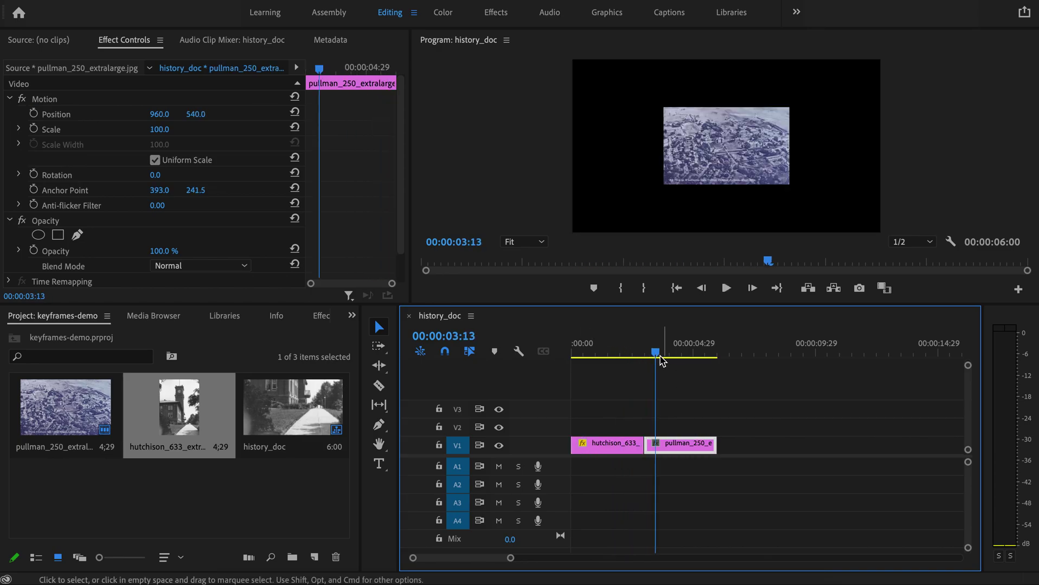
{"action": "left_click_drag", "start_coordinate": [656, 353], "coordinate": [572, 352]}
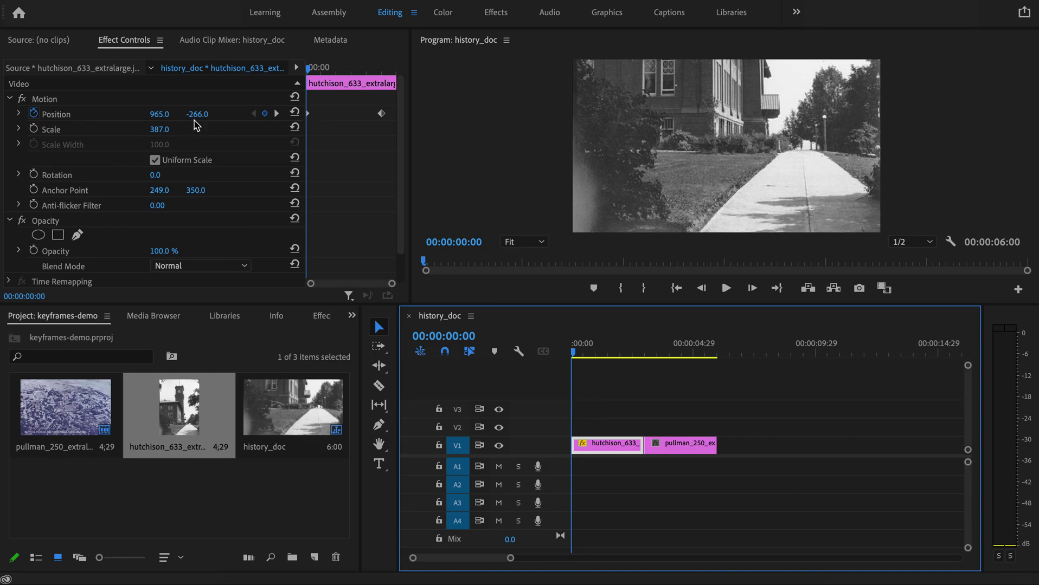
Change the opening keyframe's Position Y to 113.0 and play back the pan
{"action": "left_click_drag", "start_coordinate": [196, 114], "coordinate": [401, 114]}
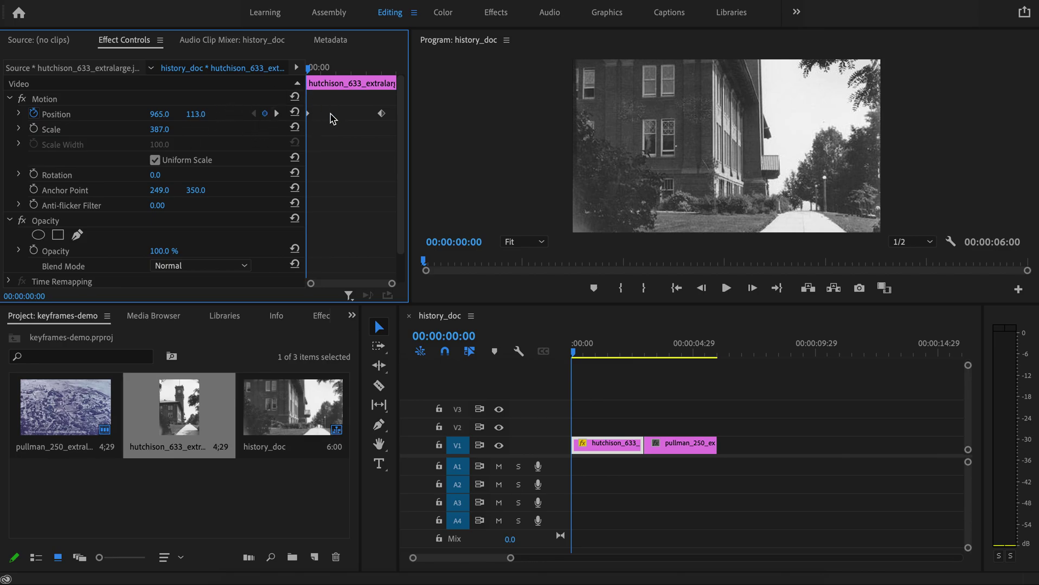
{"action": "key", "text": "space"}
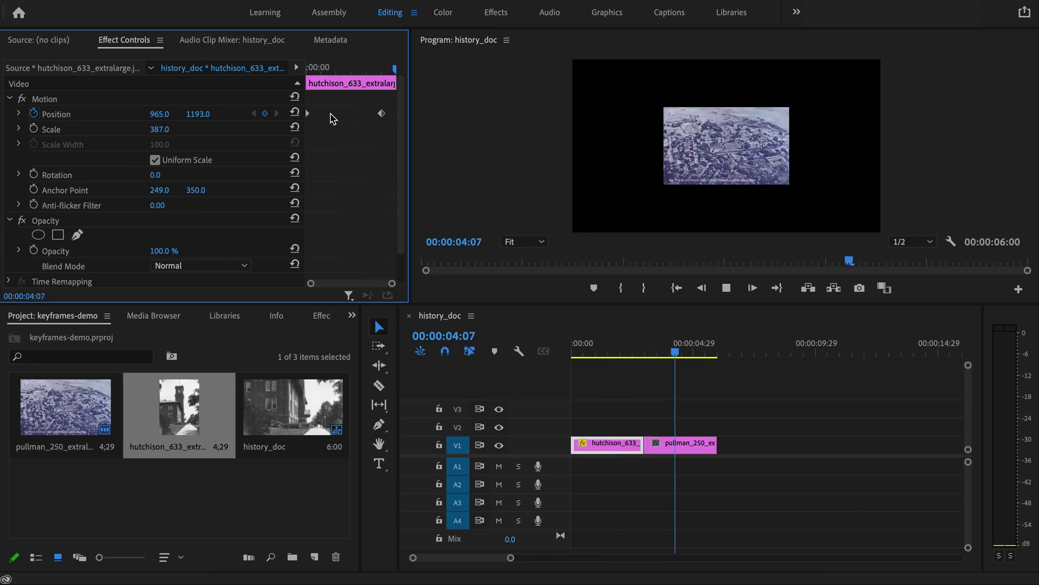
Scale the pullman aerial still to 247.0 and set its Position Y to 497.0
{"action": "key", "text": "space"}
{"action": "left_click_drag", "start_coordinate": [682, 356], "coordinate": [669, 356]}
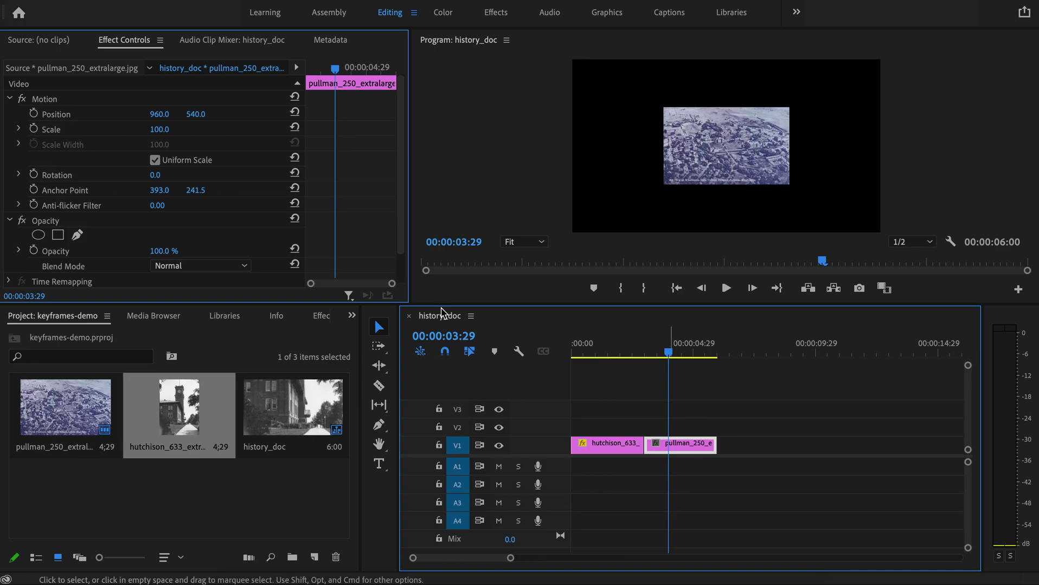
{"action": "left_click_drag", "start_coordinate": [160, 136], "coordinate": [240, 135]}
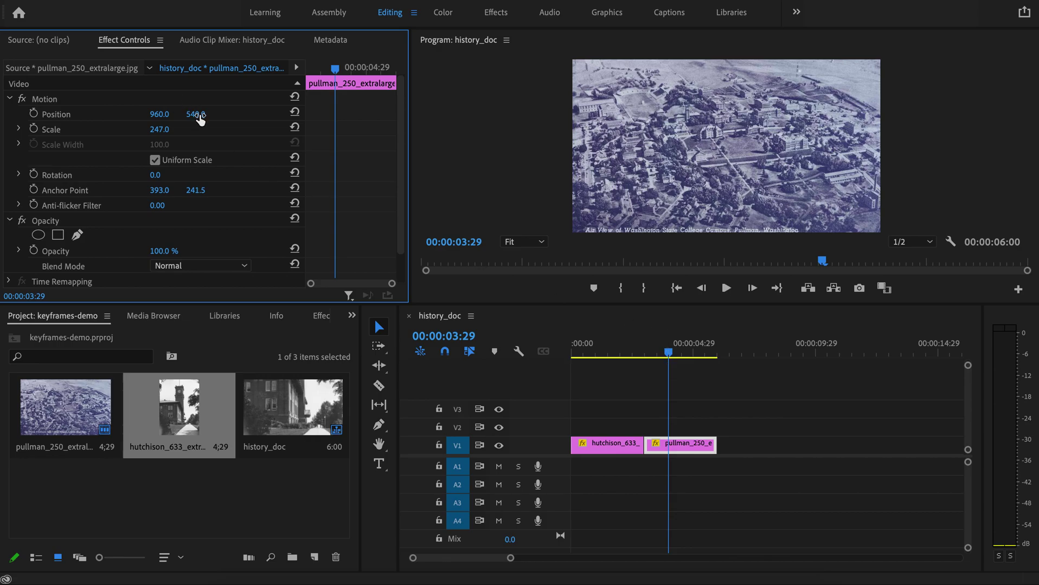
{"action": "left_click_drag", "start_coordinate": [197, 119], "coordinate": [173, 120]}
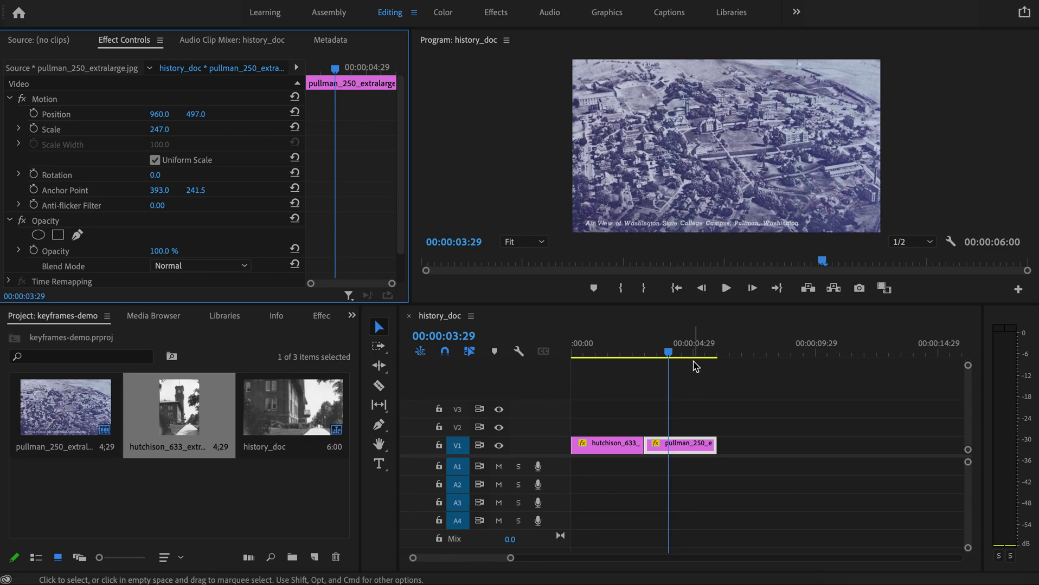
{"action": "left_click_drag", "start_coordinate": [669, 353], "coordinate": [646, 358]}
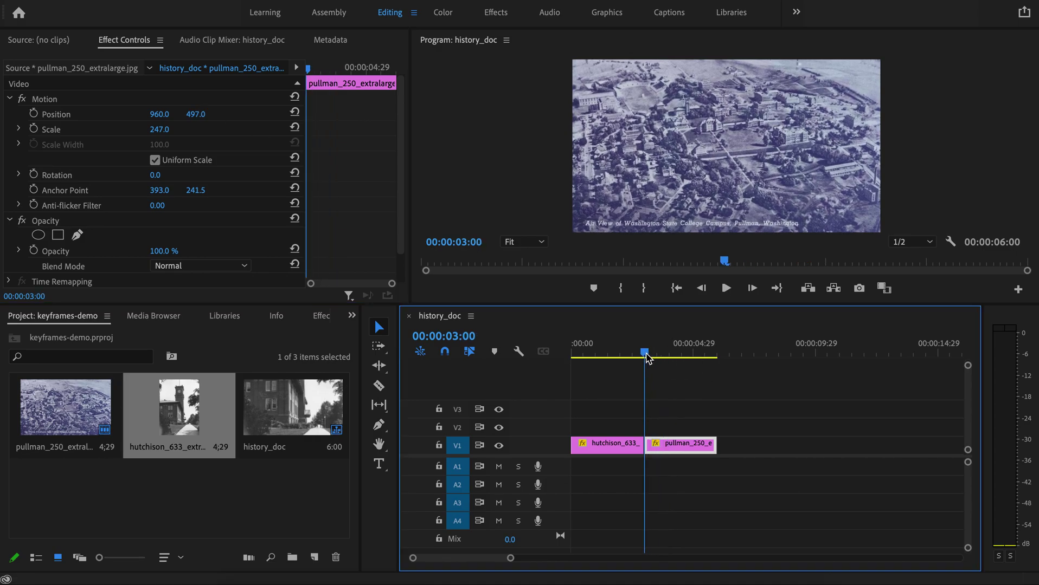
{"action": "key", "text": "Left"}
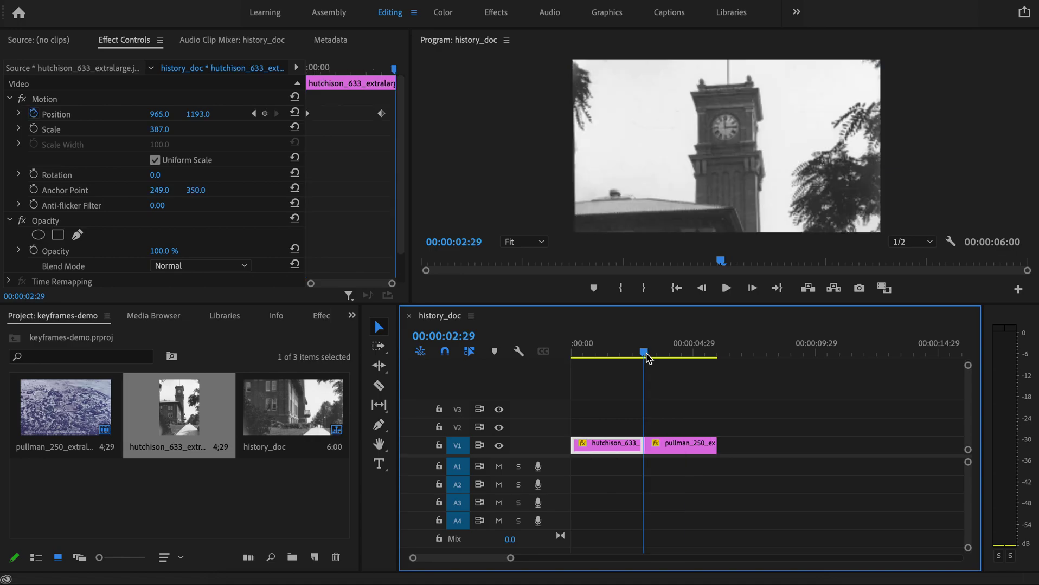
Step forward one frame to 00:00:03:00, the pullman clip's first frame
{"action": "key", "text": "Right"}
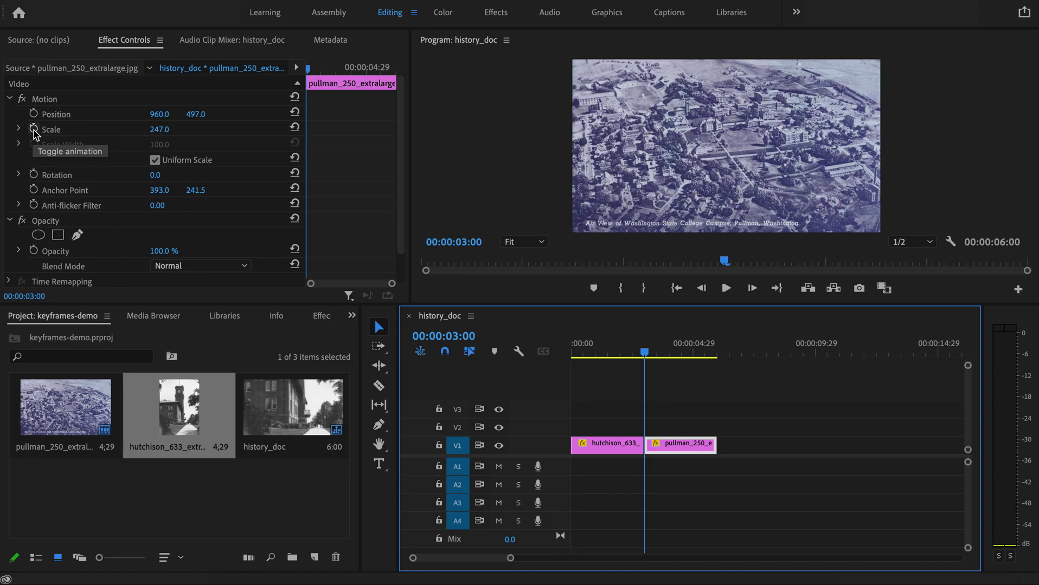
Keyframe the pullman Scale from 247.0 at 00:00:03:00 to 308.0 at 00:00:05:29, then play it back
{"action": "left_click", "coordinate": [34, 130]}
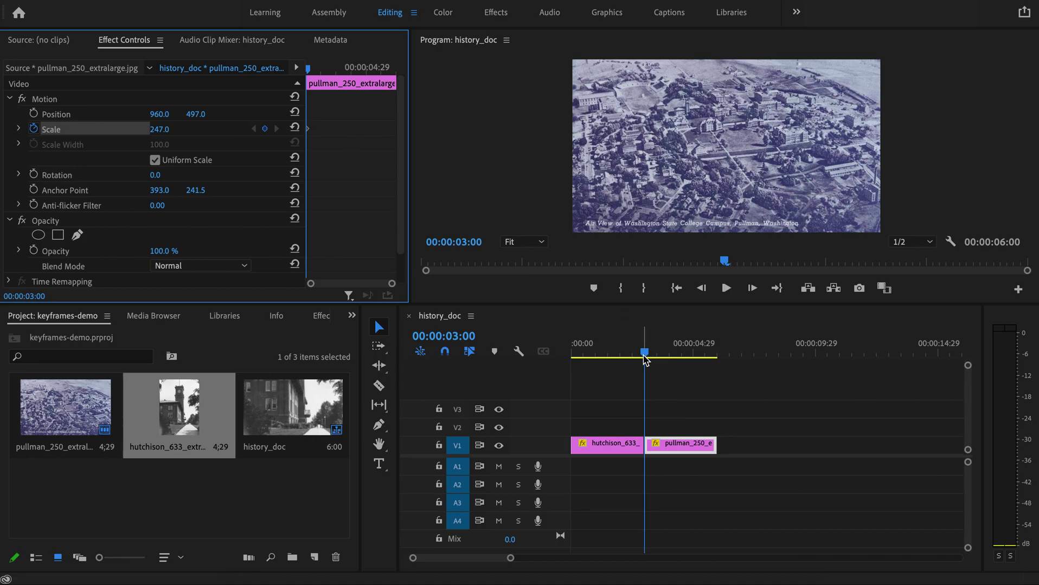
{"action": "left_click_drag", "start_coordinate": [644, 353], "coordinate": [717, 365]}
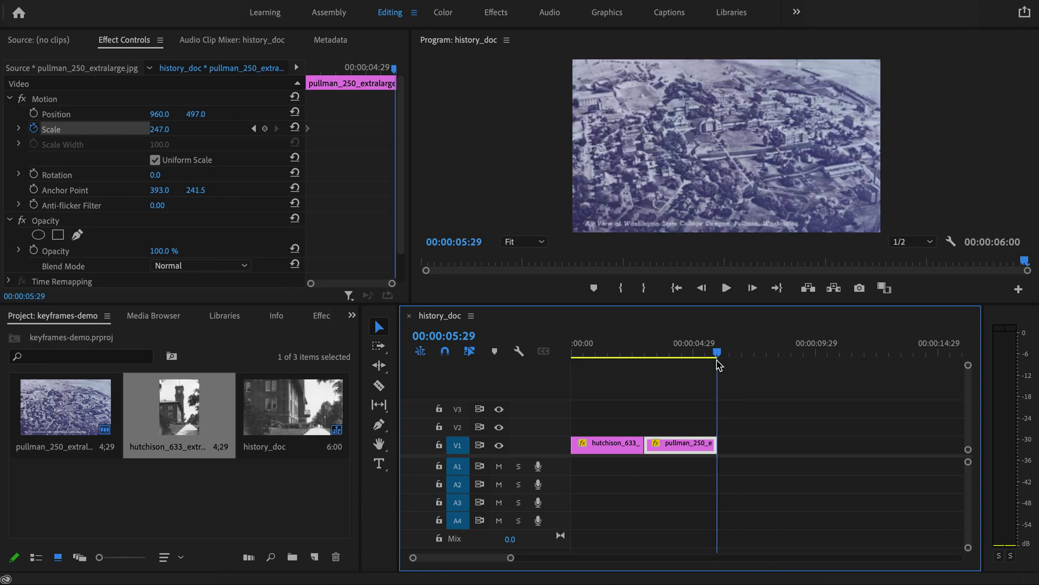
{"action": "left_click", "coordinate": [266, 130]}
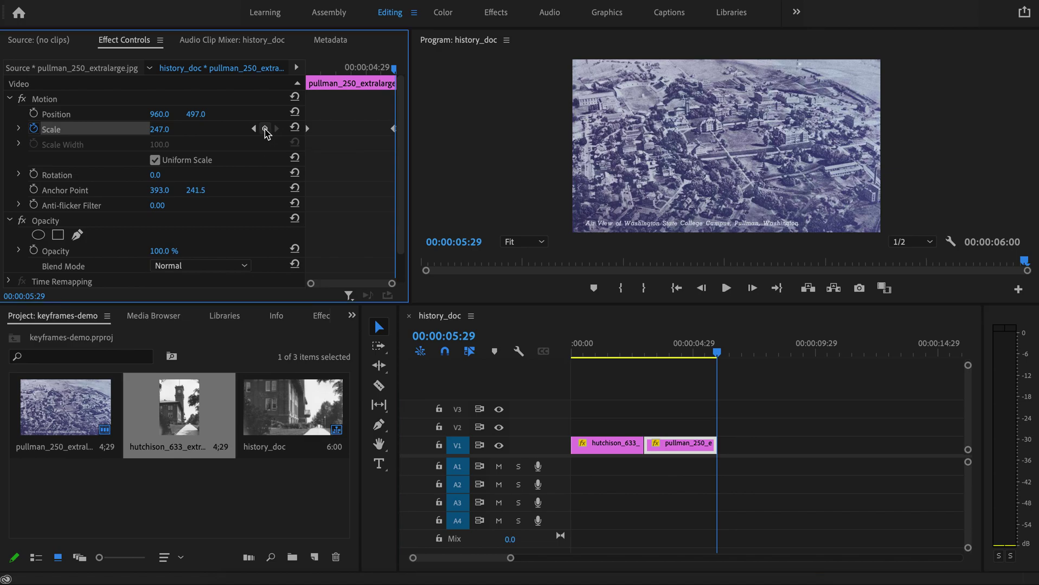
{"action": "left_click", "coordinate": [160, 129]}
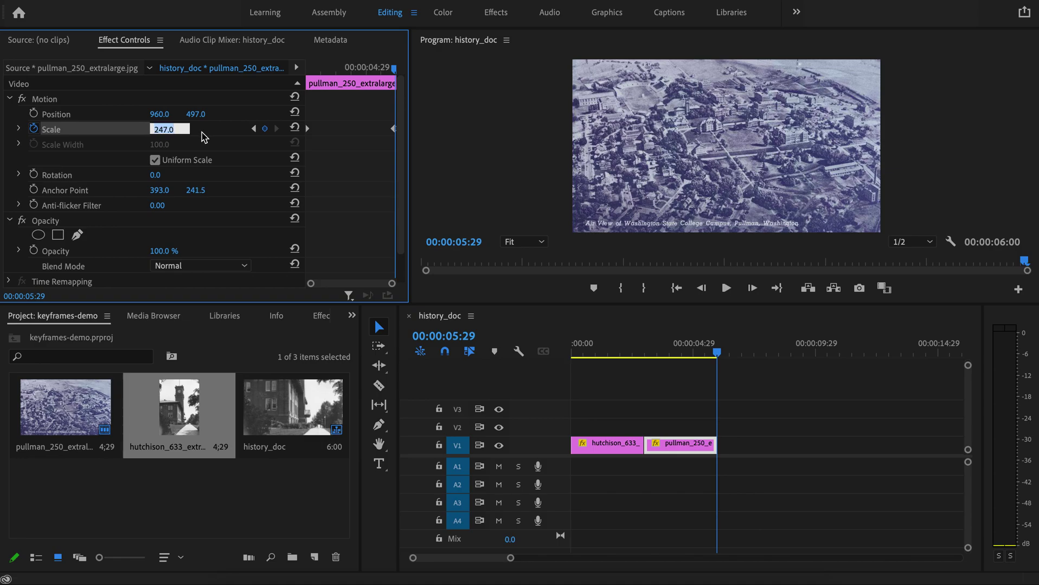
{"action": "type", "text": "276"}
{"action": "key", "text": "Return"}
{"action": "key", "text": "shift+Up"}
{"action": "key", "text": "shift+Up"}
{"action": "key", "text": "shift+Up"}
{"action": "key", "text": "Up"}
{"action": "key", "text": "Up"}
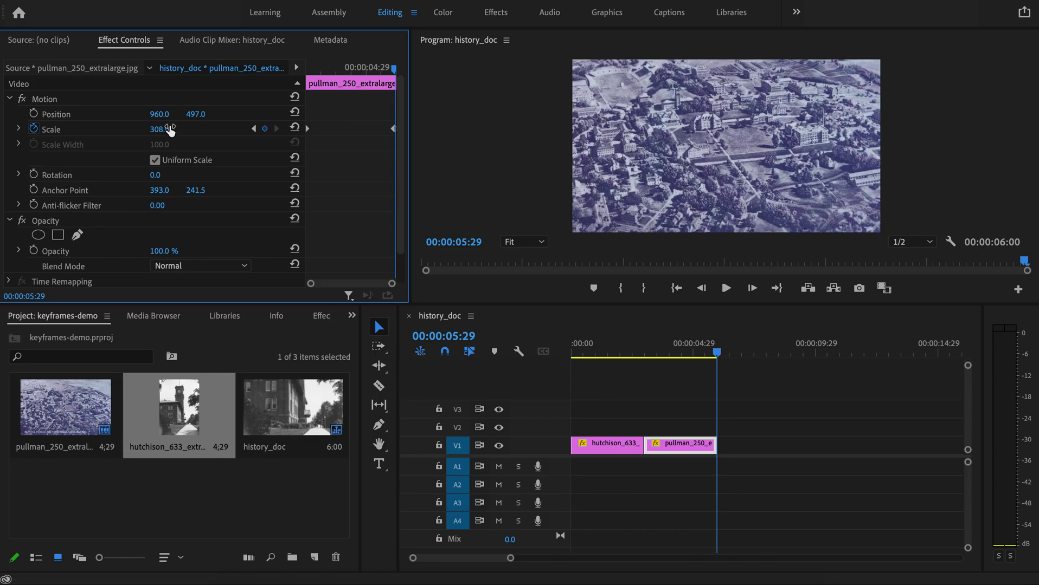
{"action": "left_click_drag", "start_coordinate": [716, 352], "coordinate": [644, 357]}
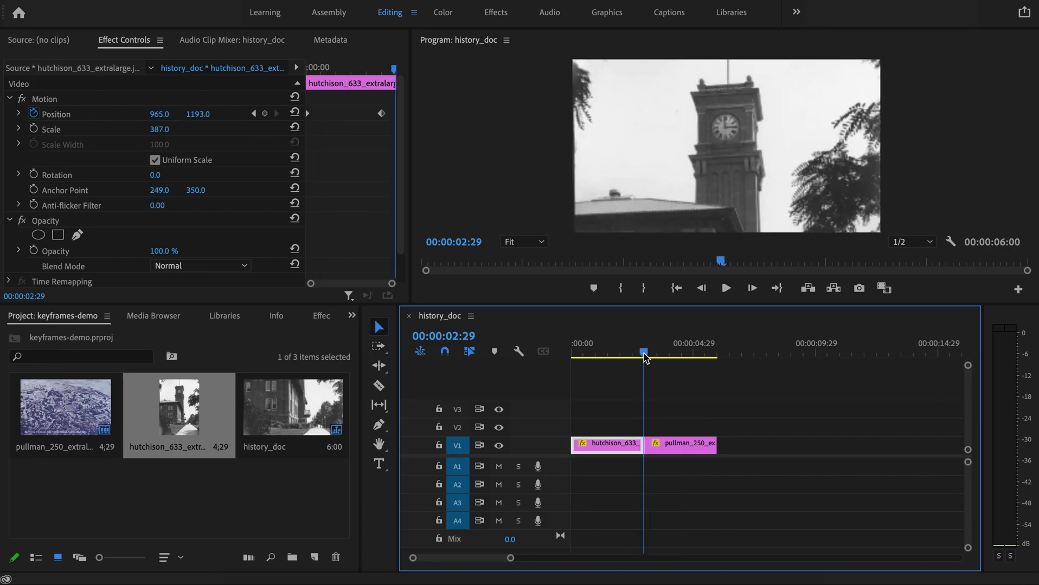
{"action": "key", "text": "space"}
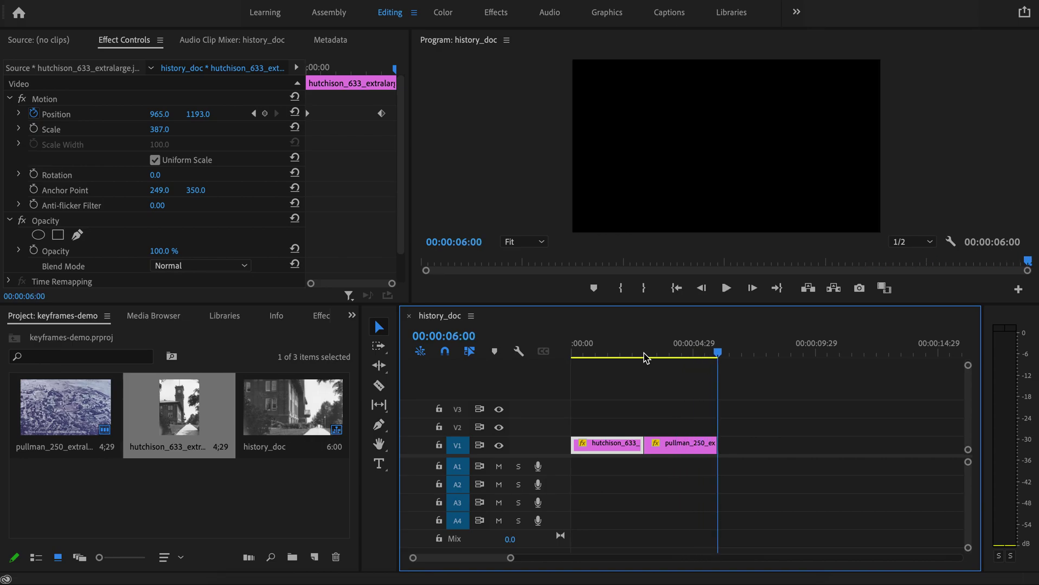
{"action": "left_click_drag", "start_coordinate": [717, 354], "coordinate": [646, 360]}
{"action": "key", "text": "space"}
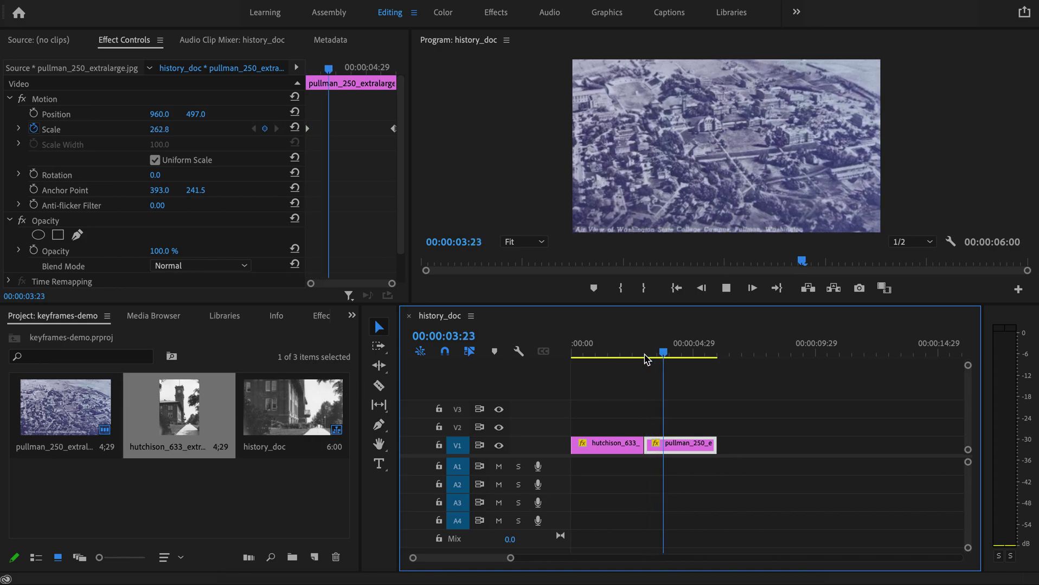
{"action": "key", "text": "space"}
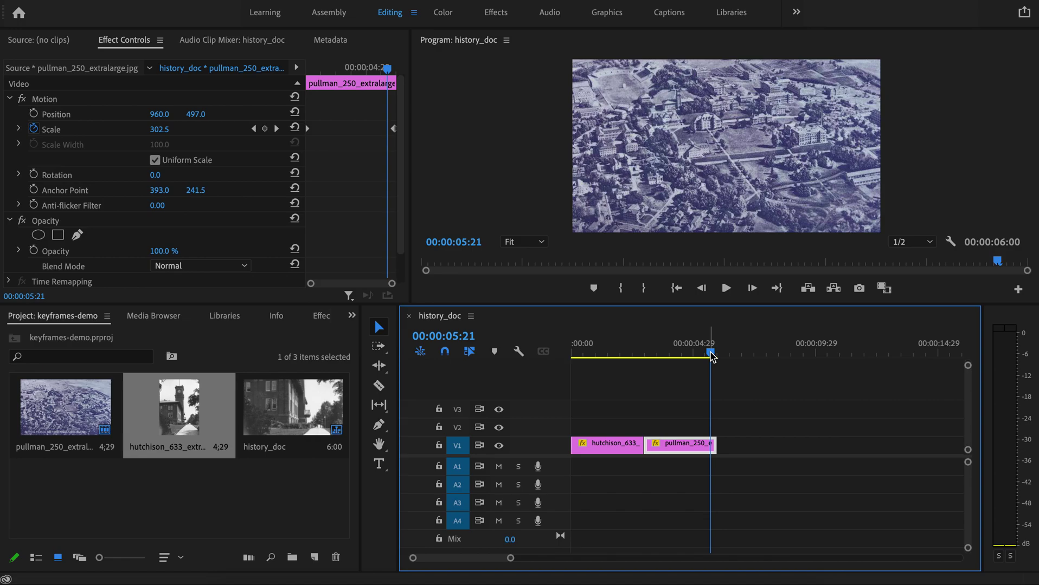
{"action": "left_click_drag", "start_coordinate": [710, 355], "coordinate": [645, 355]}
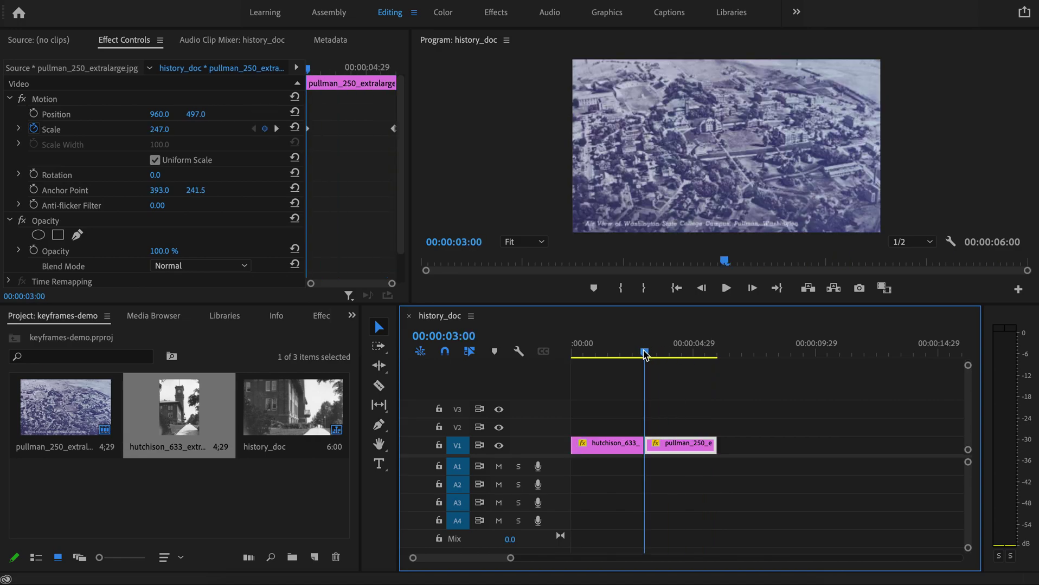
{"action": "left_click", "coordinate": [278, 136]}
Keyframe the pullman Position X from 960.0 at 00:00:03:00 to 736.0 at 00:00:05:29
{"action": "left_click", "coordinate": [277, 129]}
{"action": "left_click", "coordinate": [253, 129]}
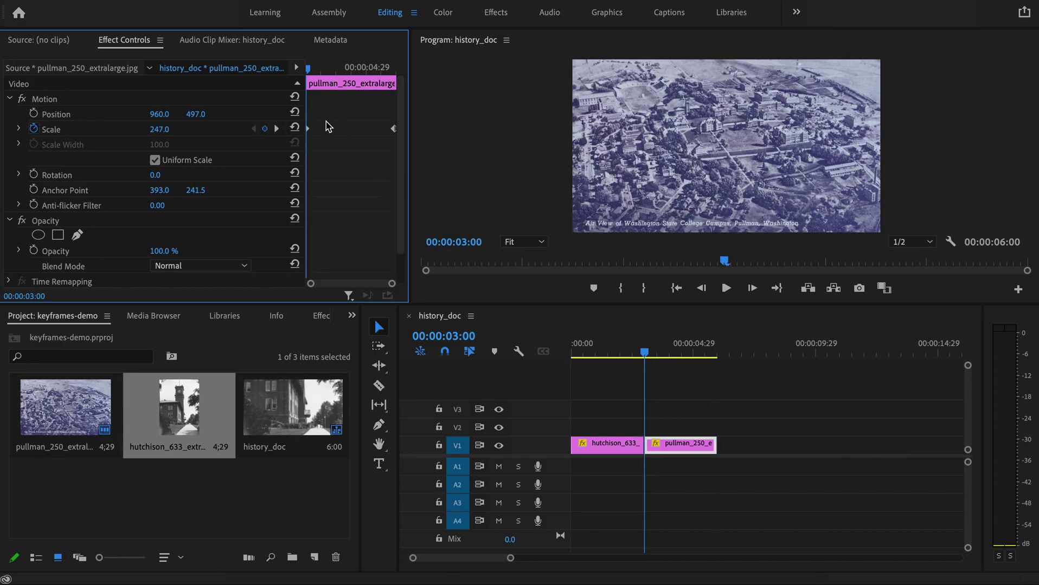
{"action": "left_click", "coordinate": [34, 114]}
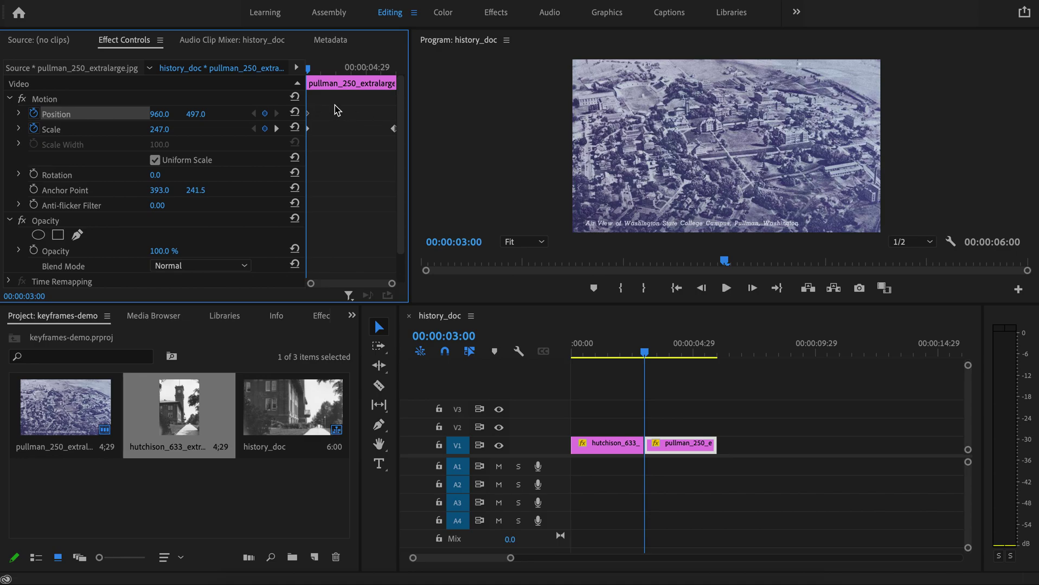
{"action": "left_click", "coordinate": [277, 129]}
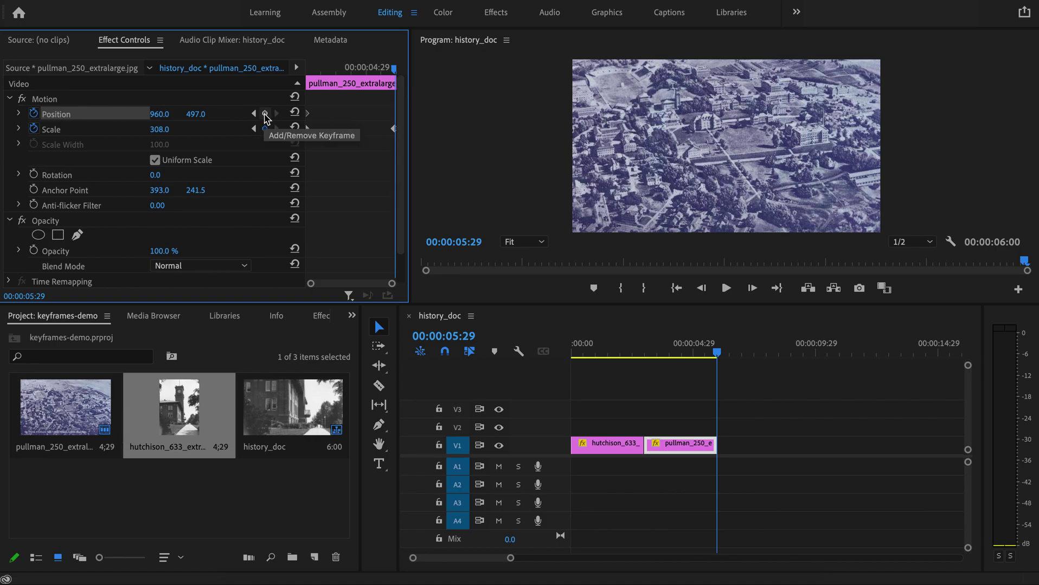
{"action": "left_click", "coordinate": [264, 114]}
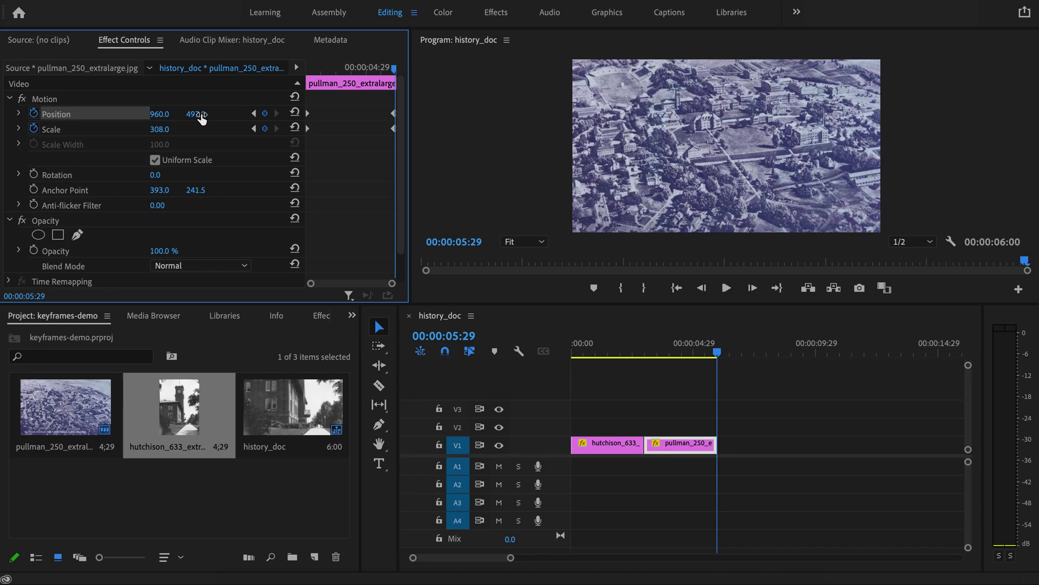
{"action": "left_click_drag", "start_coordinate": [160, 114], "coordinate": [37, 114]}
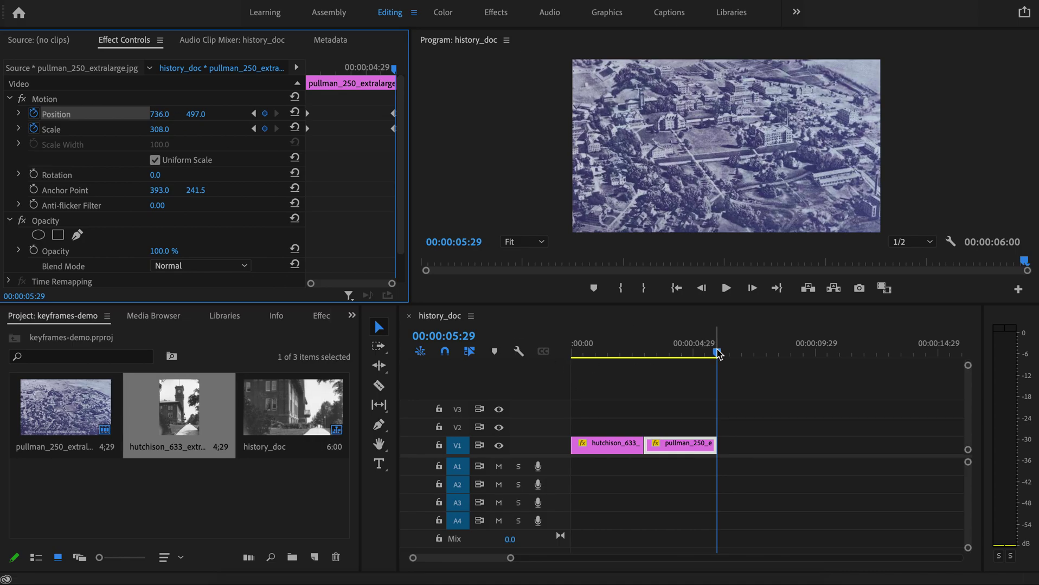
{"action": "left_click_drag", "start_coordinate": [719, 354], "coordinate": [644, 354]}
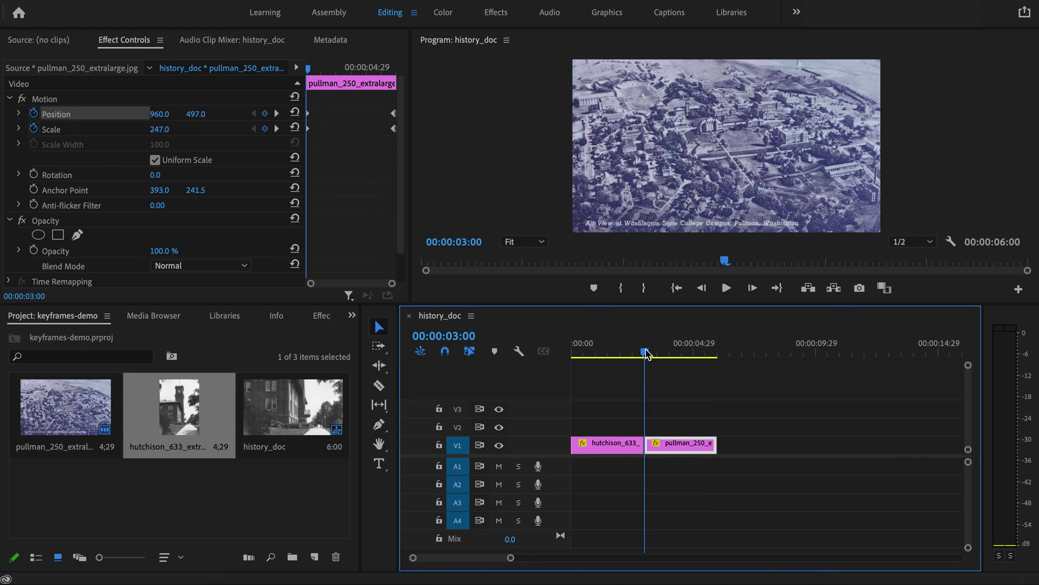
Preview the pullman aerial's zoom and sideways drift, then scrub the playhead back to 00:00:00:00
{"action": "key", "text": "space"}
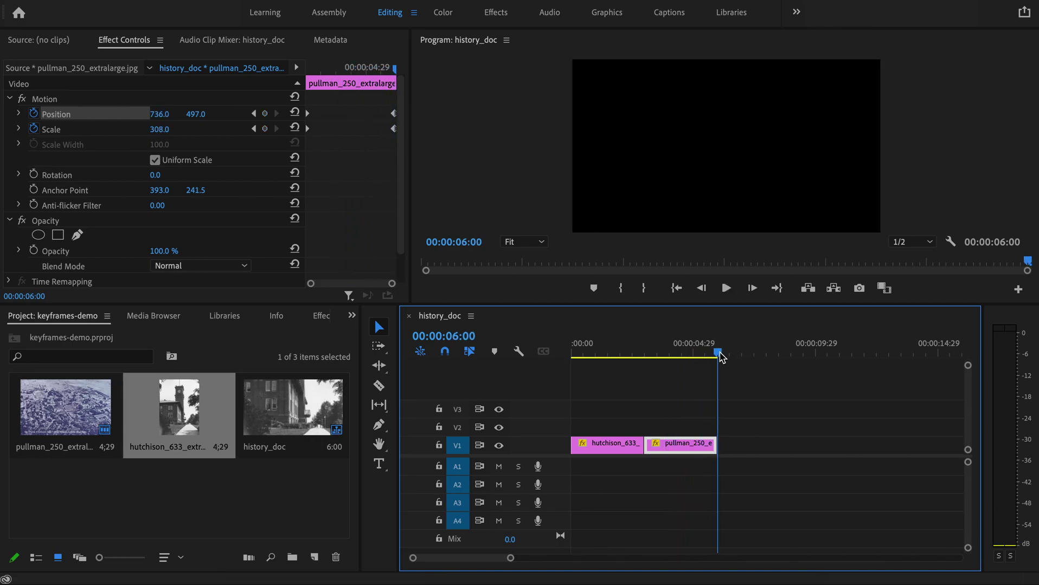
{"action": "left_click_drag", "start_coordinate": [719, 354], "coordinate": [636, 356]}
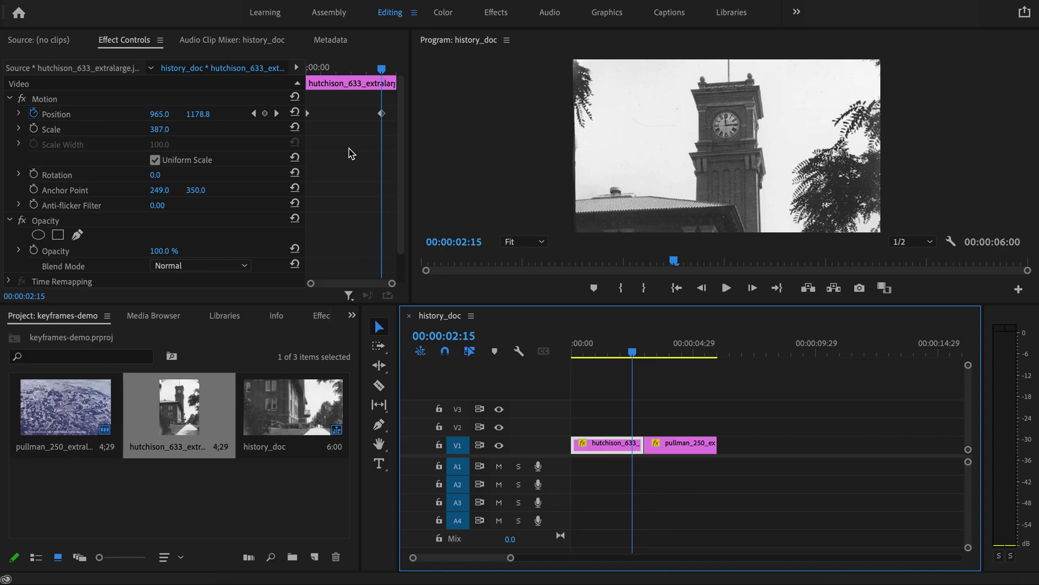
{"action": "left_click_drag", "start_coordinate": [404, 168], "coordinate": [404, 198]}
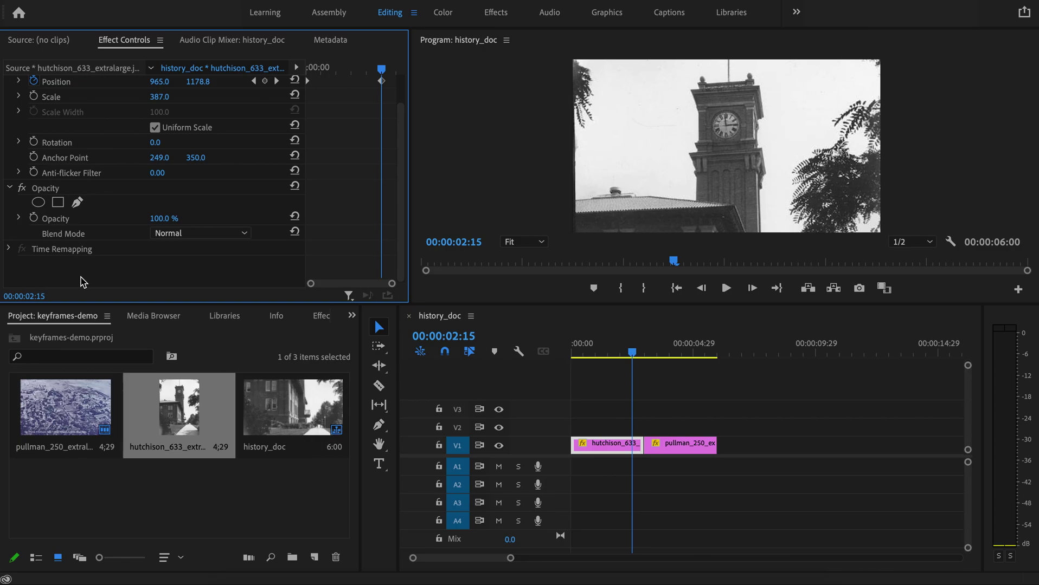
{"action": "left_click_drag", "start_coordinate": [632, 352], "coordinate": [562, 356]}
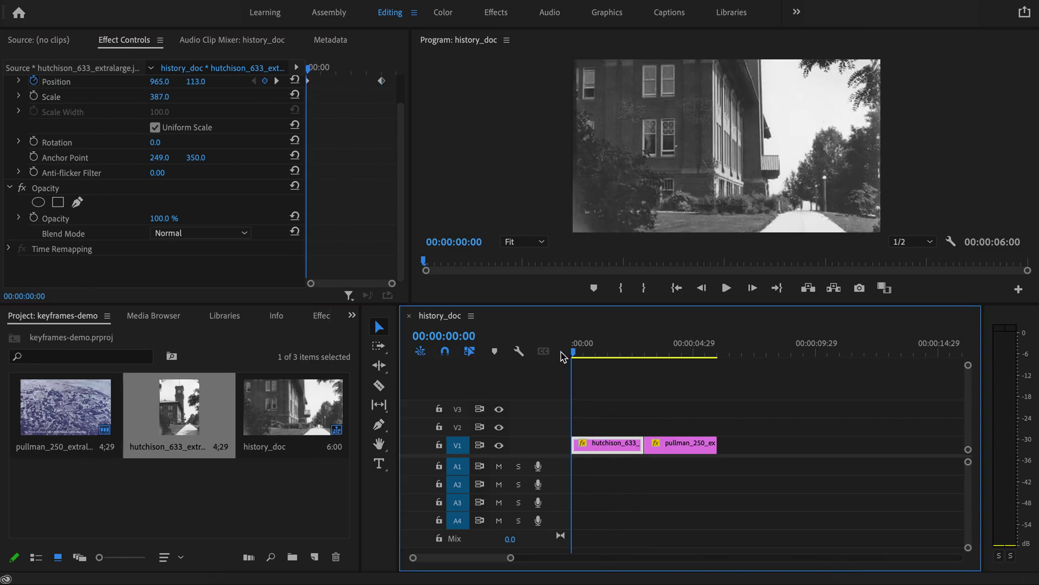